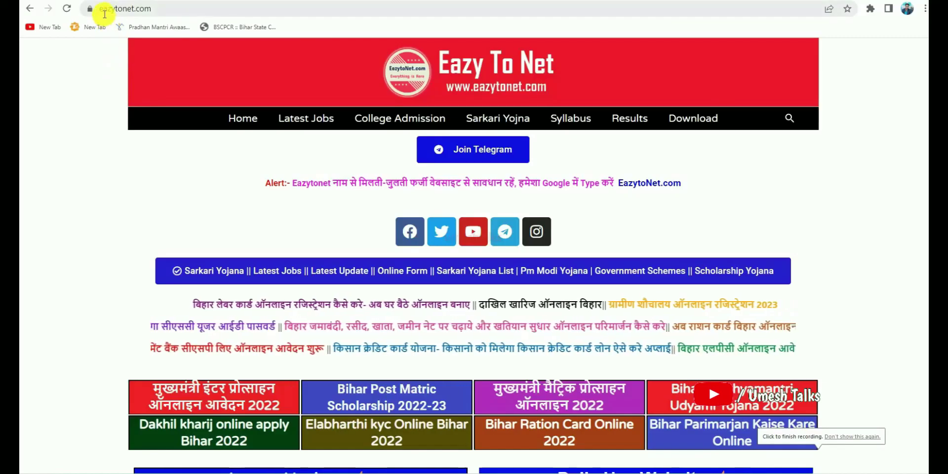
Open the "Bihar Ration Card Nam Add Online 2023" article from the Latest Update list
scroll(350, 286, down, 5)
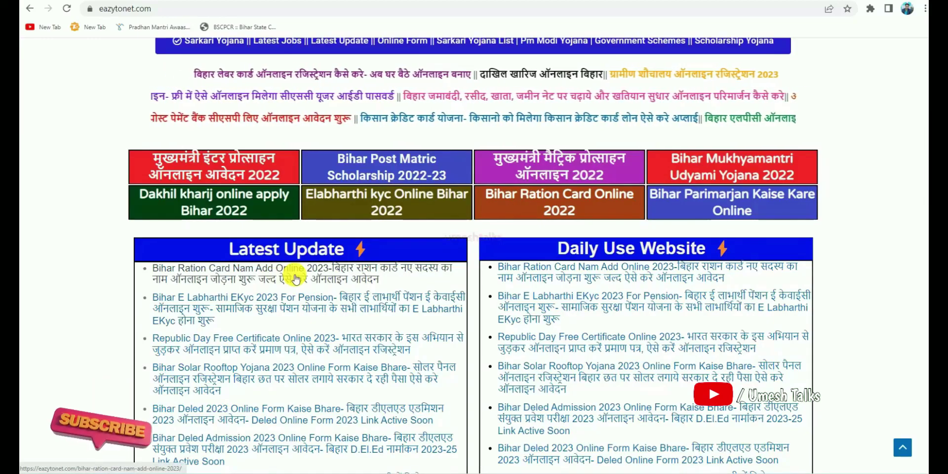
scroll(316, 279, up, 4)
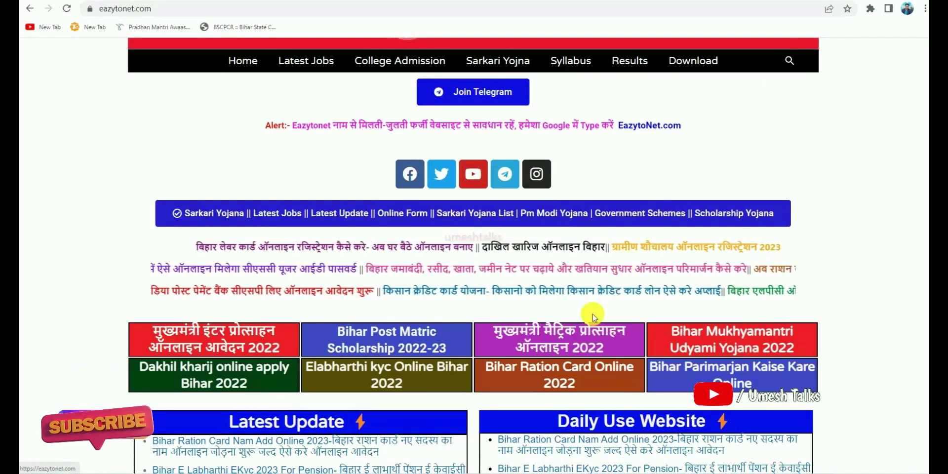
scroll(445, 413, down, 3)
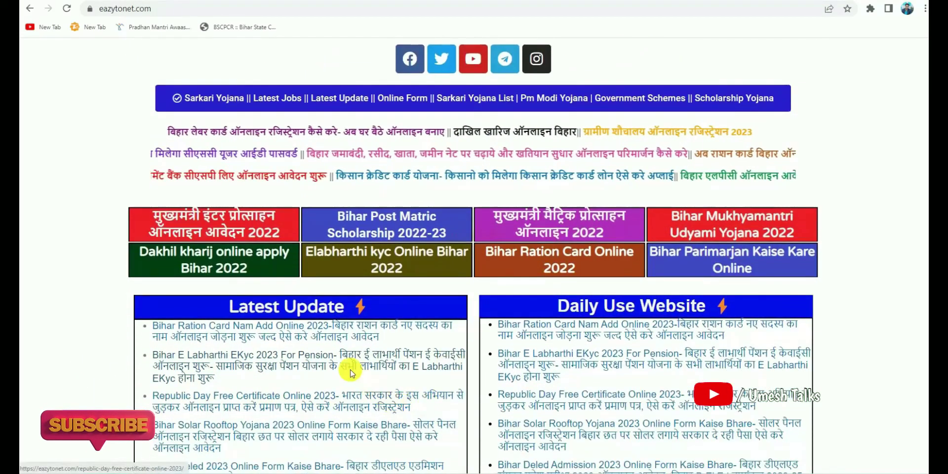
click(334, 327)
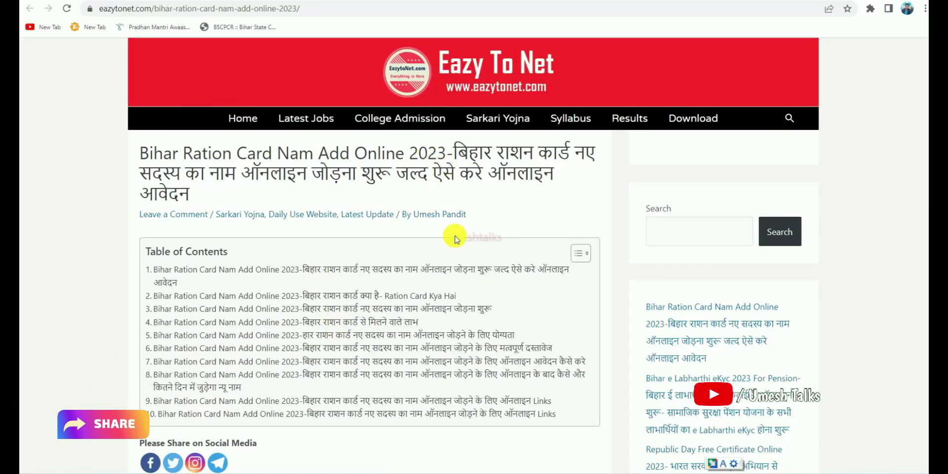
Open the Login link for "Bihar Ration Card Nam Add Online" in the article's table of links
scroll(454, 239, down, 13)
scroll(458, 238, down, 18)
scroll(464, 248, down, 20)
scroll(464, 248, down, 15)
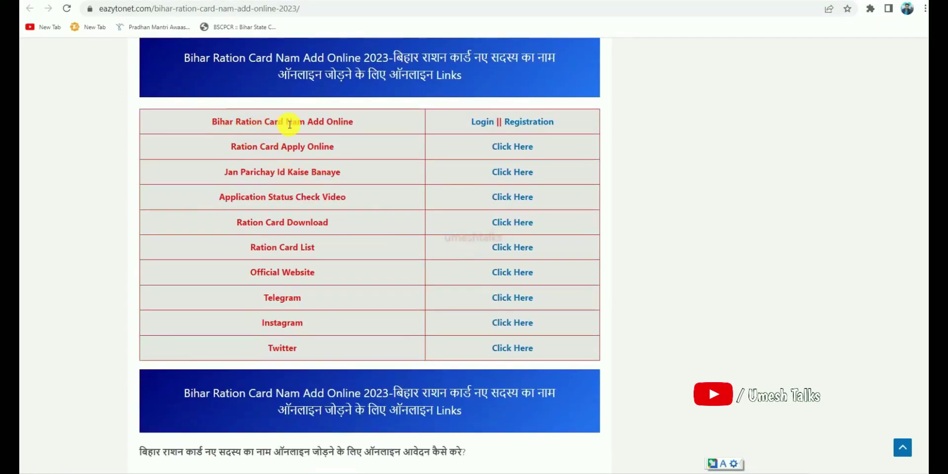
click(481, 124)
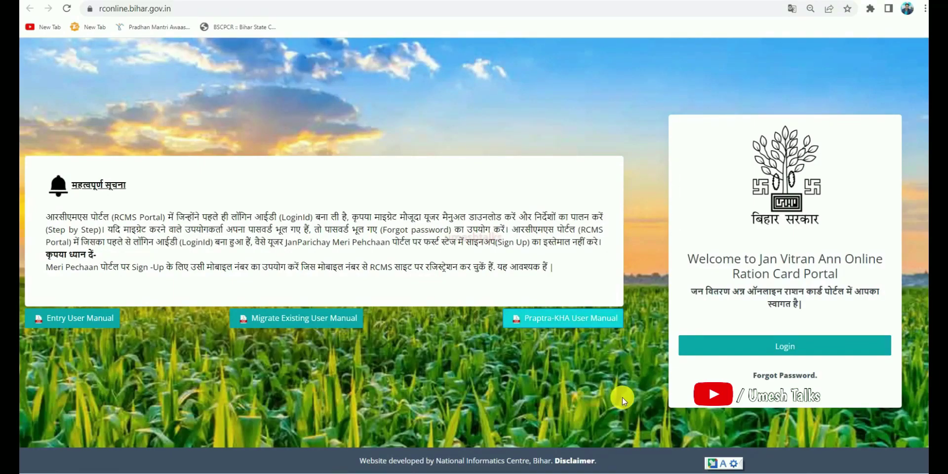
Go to the ration card portal's login and open the new-user sign-up for MeriPehchaan
click(785, 348)
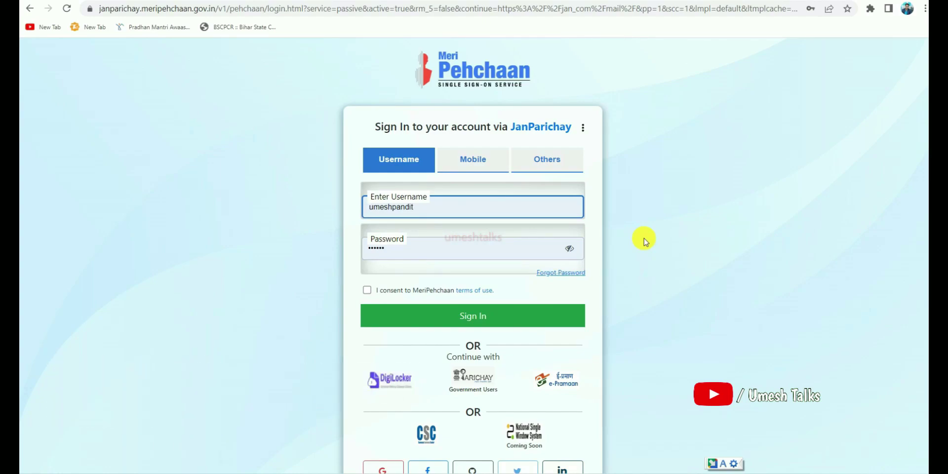
scroll(644, 239, down, 2)
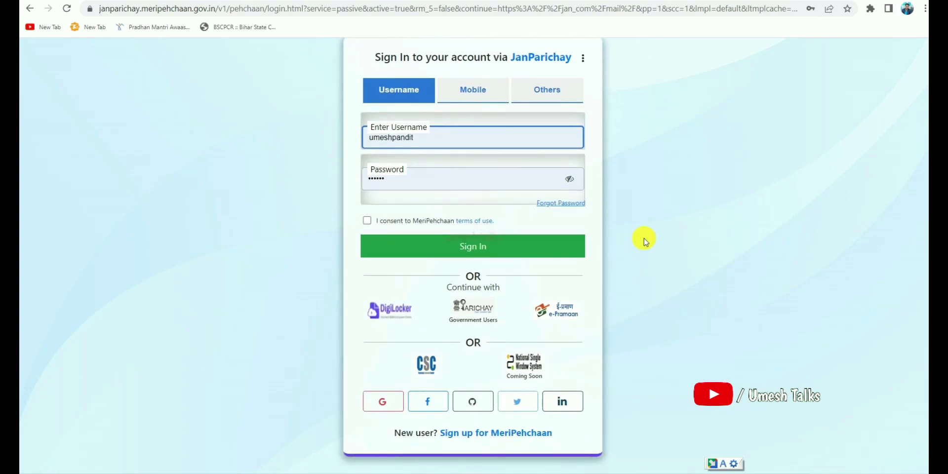
click(511, 438)
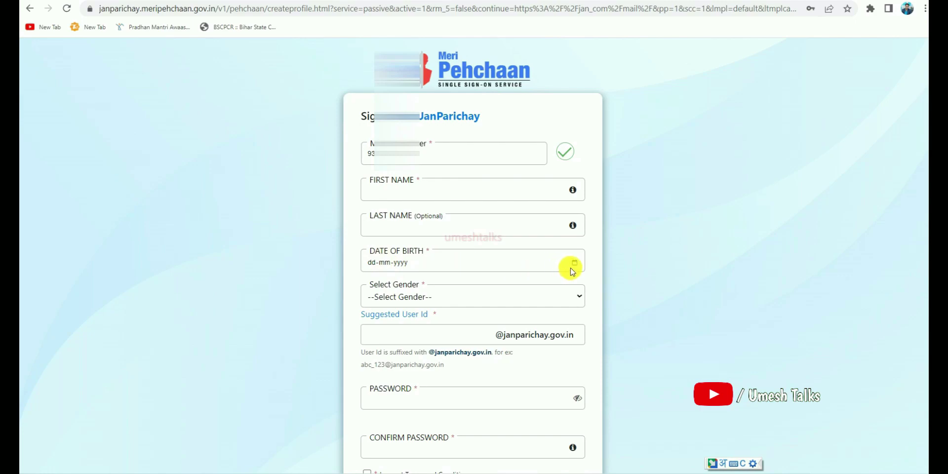
Set the gender to Female in the JanParichay sign-up form, complete the sign-up and continue to the services page
click(451, 301)
click(425, 337)
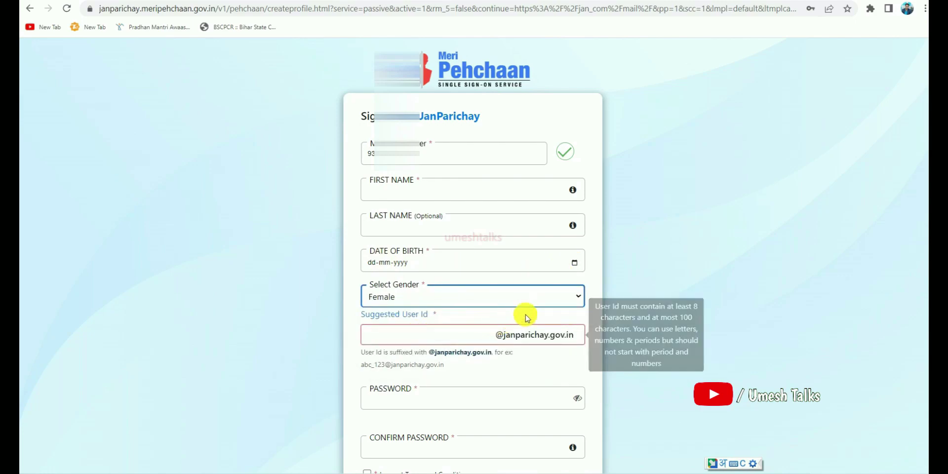
click(406, 336)
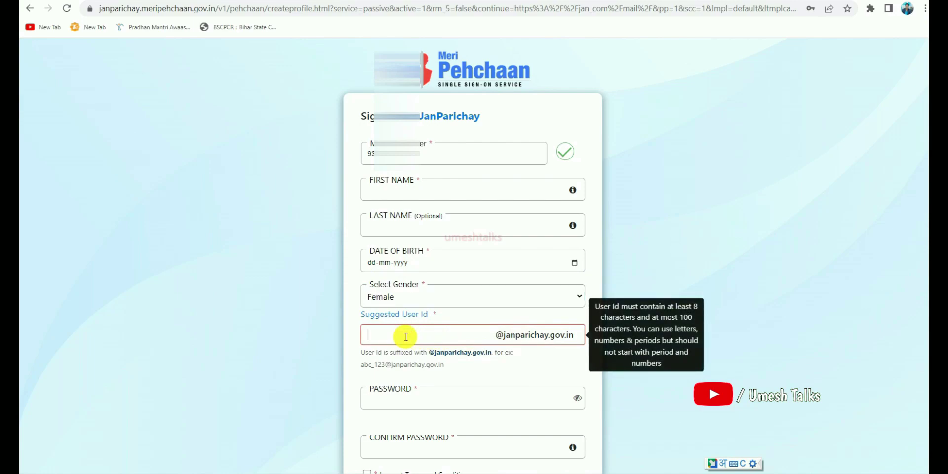
scroll(457, 393, down, 2)
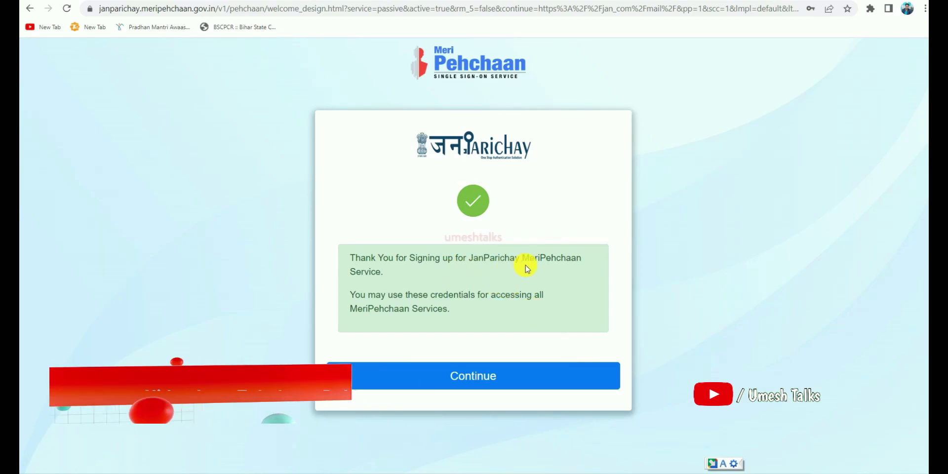
click(479, 373)
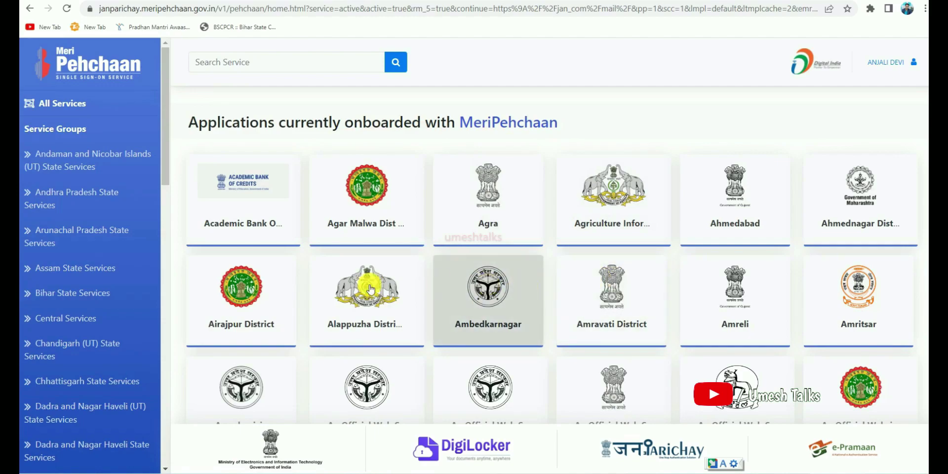
Find the online ration card service among the Bihar State Services and open its portal
click(80, 296)
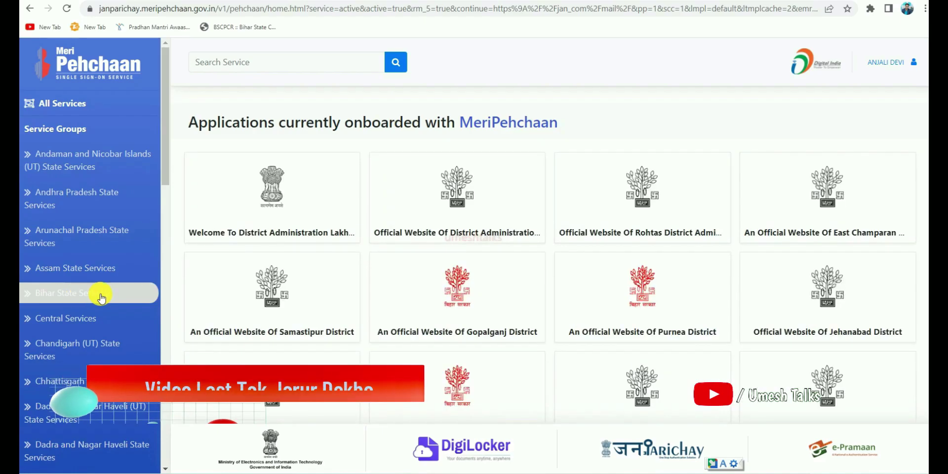
scroll(517, 296, down, 2)
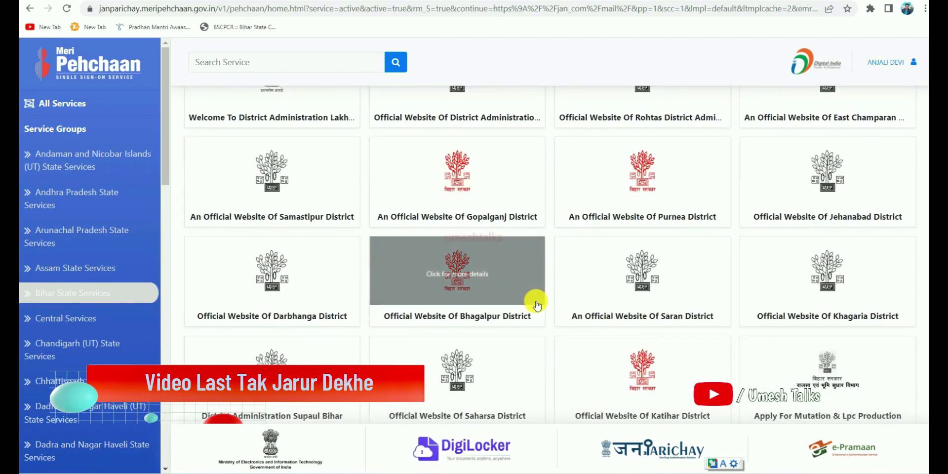
scroll(538, 301, down, 1)
scroll(536, 301, down, 2)
scroll(528, 309, up, 1)
scroll(503, 313, down, 2)
scroll(464, 351, up, 1)
click(459, 299)
click(537, 305)
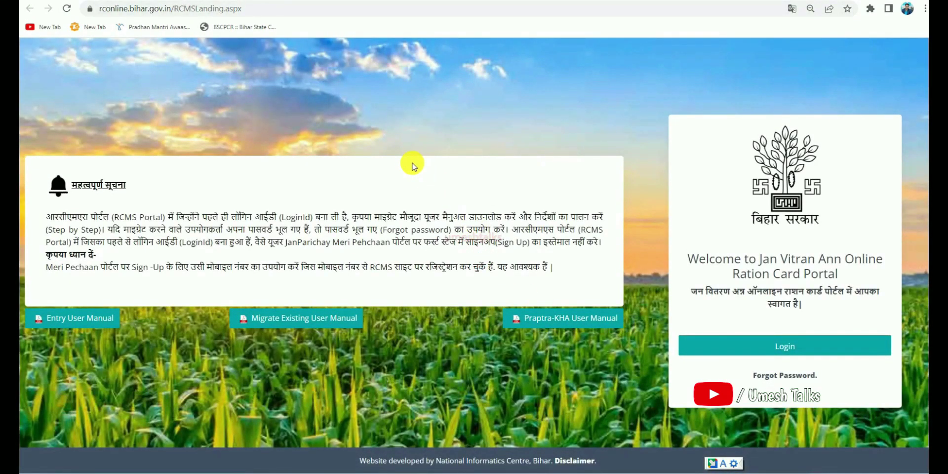
Log in to the ration card portal and fill in the JVA Online RC Portal registration, including the applicant's name and district
click(782, 348)
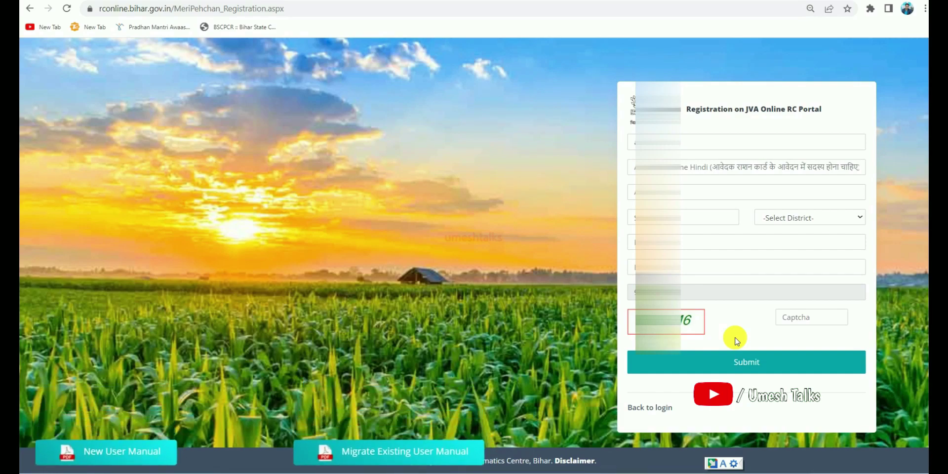
click(639, 142)
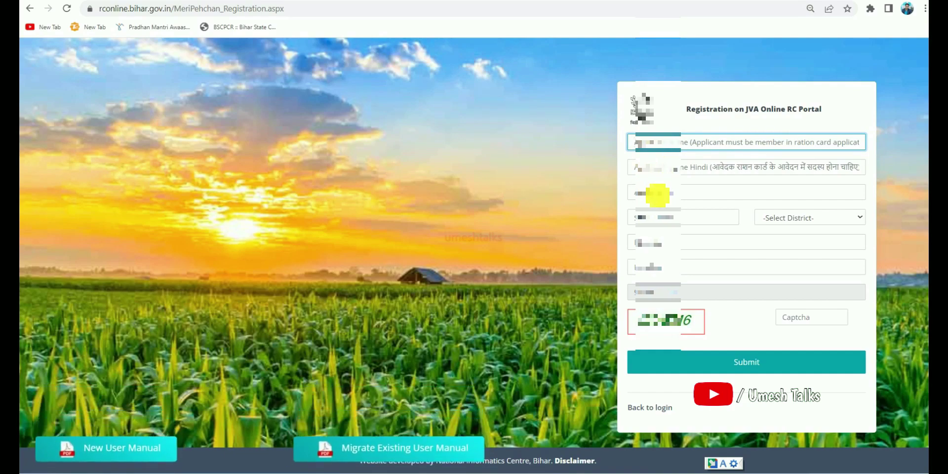
click(809, 217)
click(785, 380)
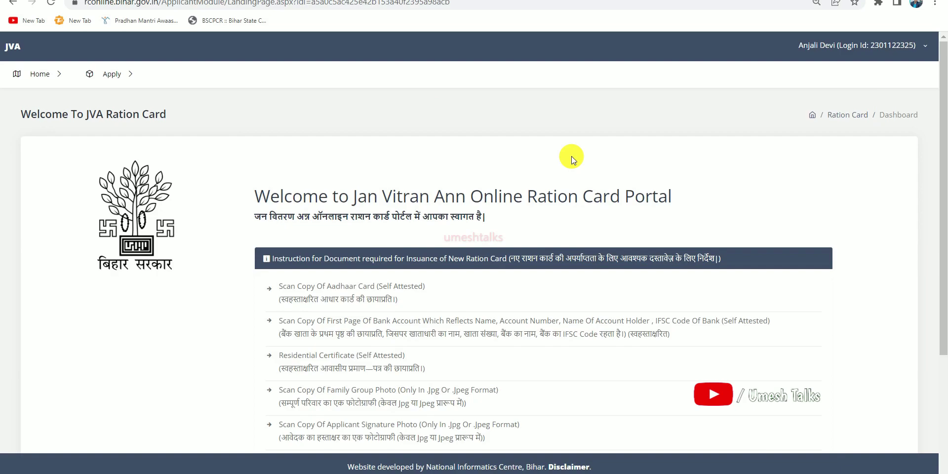
Open the Ration Card Member Addition/Modification/Deletion form and search with the household's ration card number
click(113, 74)
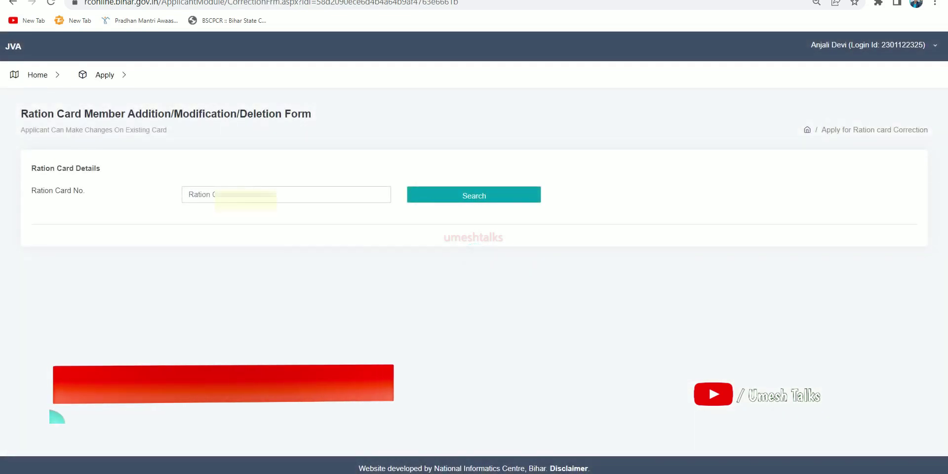
click(246, 198)
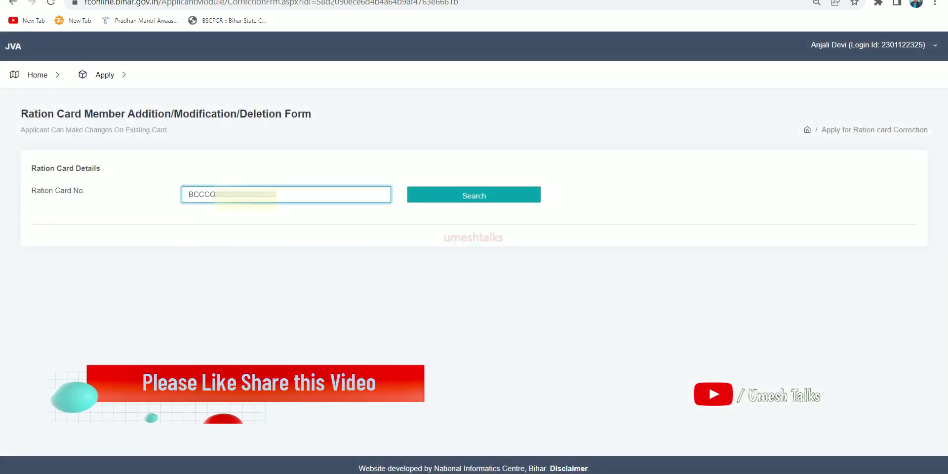
drag(279, 195, 186, 194)
key(BackSpace)
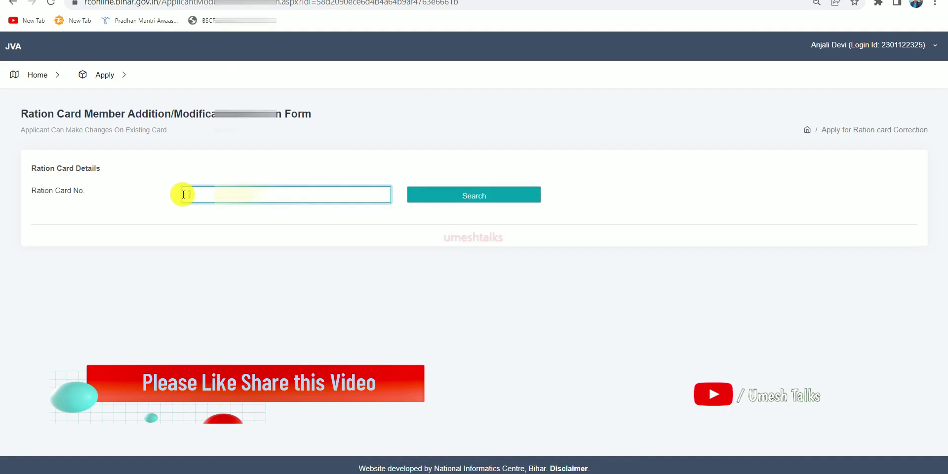
key(ctrl+v)
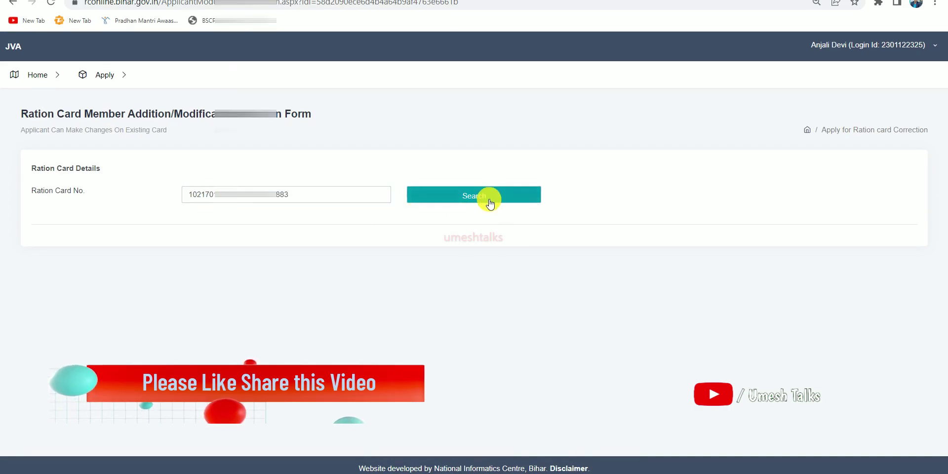
click(488, 199)
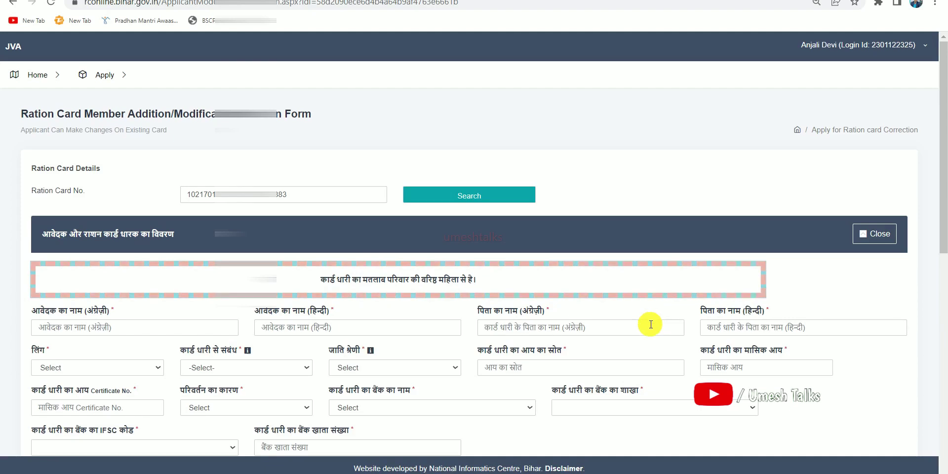
Set the applicant's gender to महिला, the relationship to the card holder to स्वयं and the caste category to 3-अत्यन्त पिछड़ा वर्ग
scroll(535, 338, down, 1)
scroll(533, 342, down, 1)
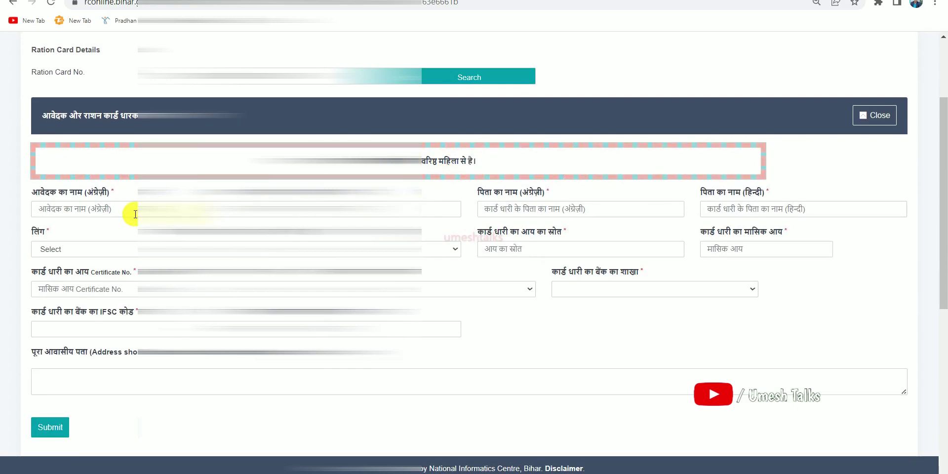
scroll(429, 338, down, 4)
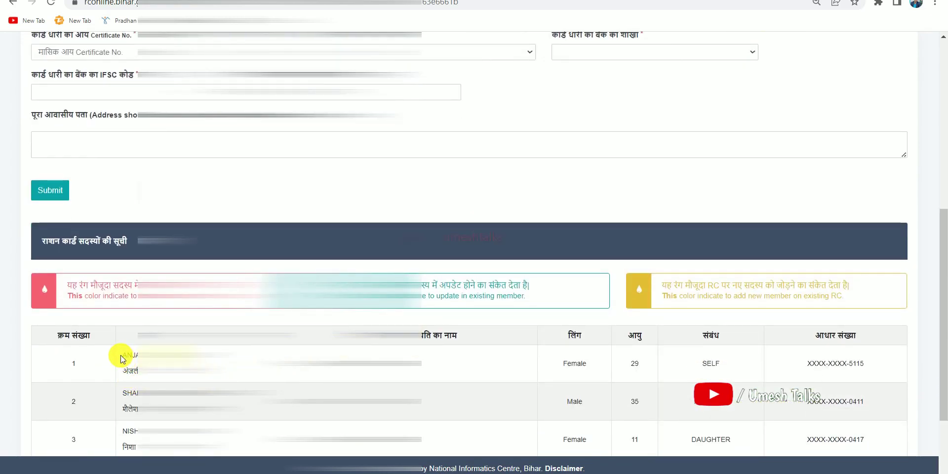
scroll(121, 359, up, 2)
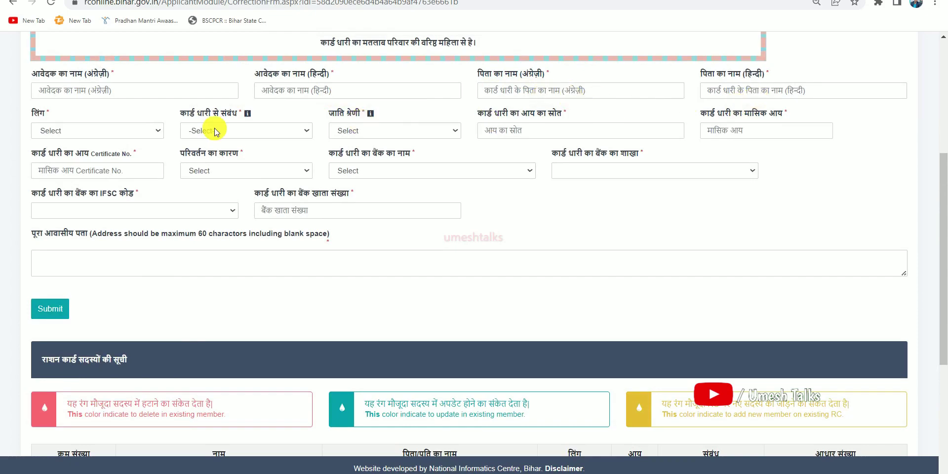
click(68, 130)
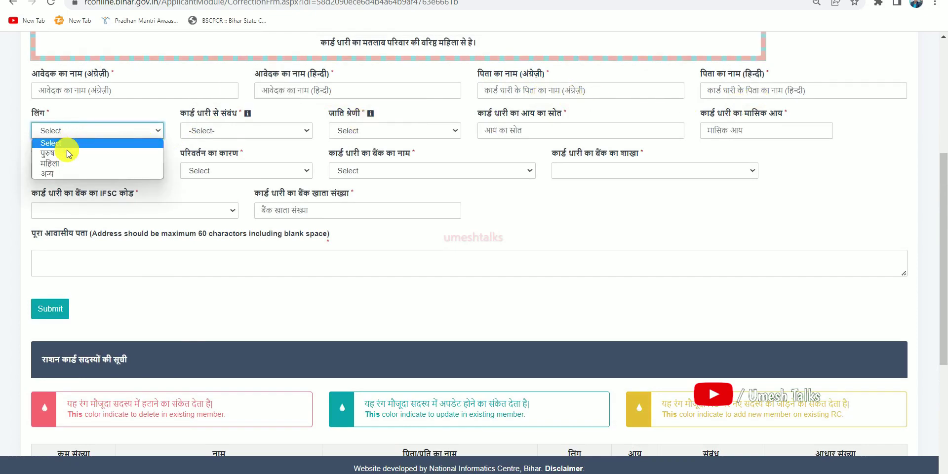
click(212, 130)
click(204, 148)
click(352, 133)
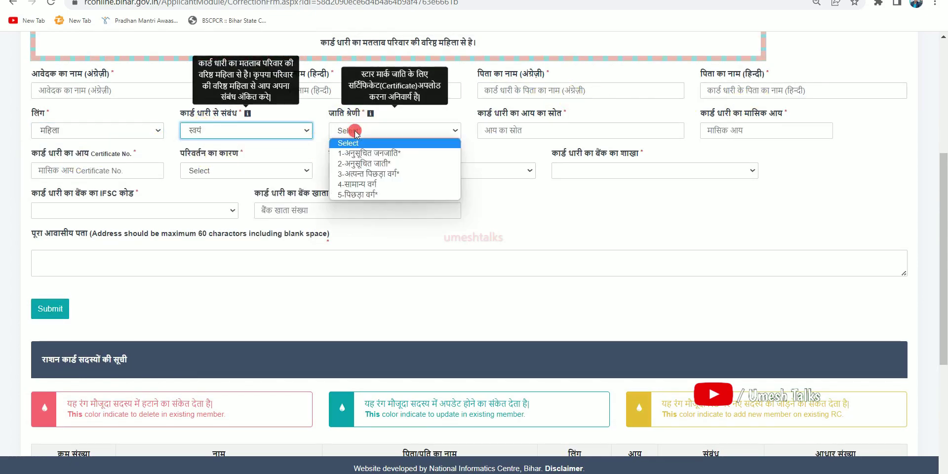
click(364, 170)
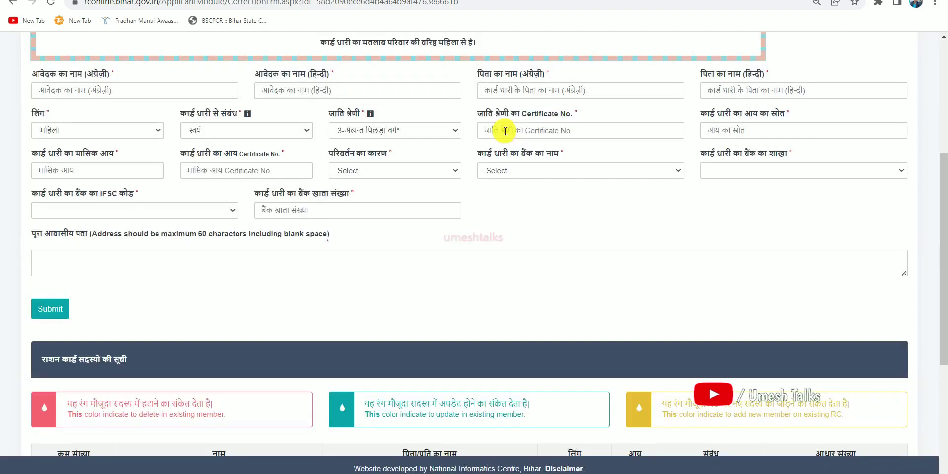
Enter na as the card holder's income source, 9000 as monthly income, and कार्ड में वर्णित ब्योरों में अशुद्धियाँ as the reason for change
click(504, 131)
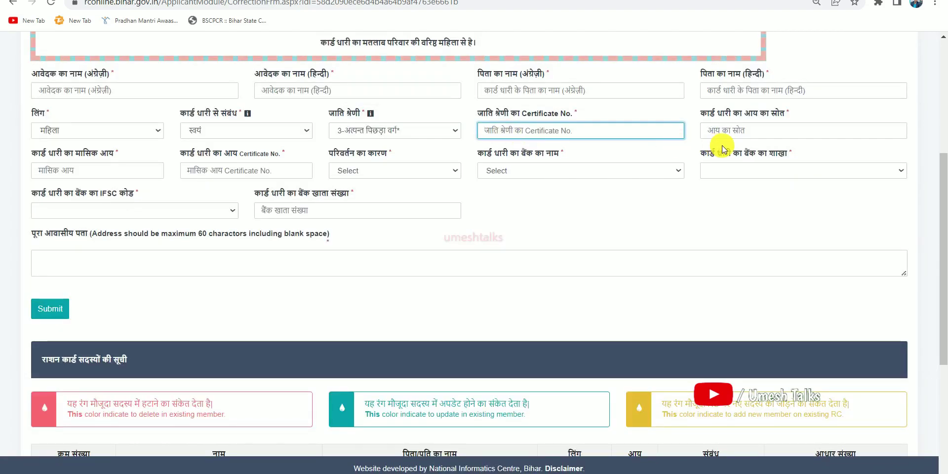
click(723, 132)
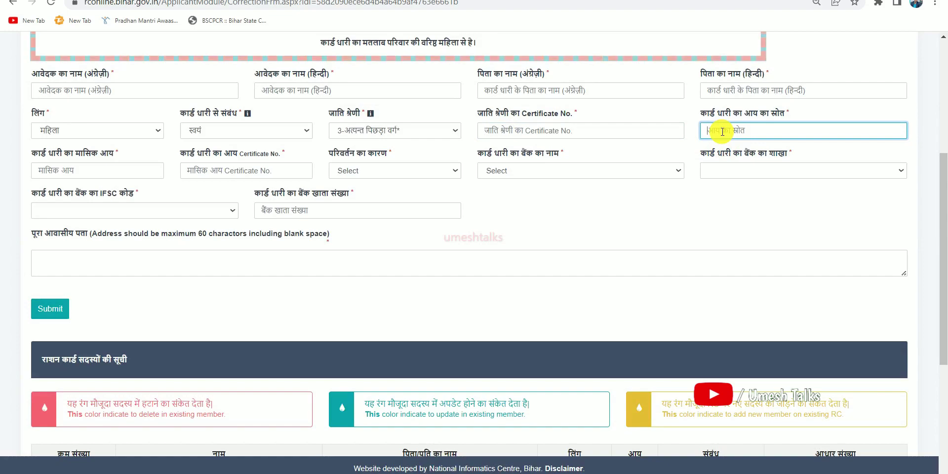
text(na)
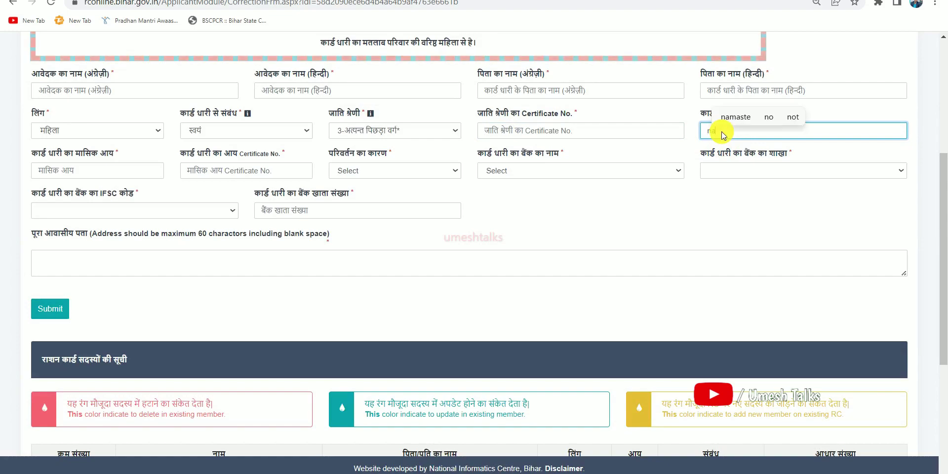
click(85, 169)
text(9000)
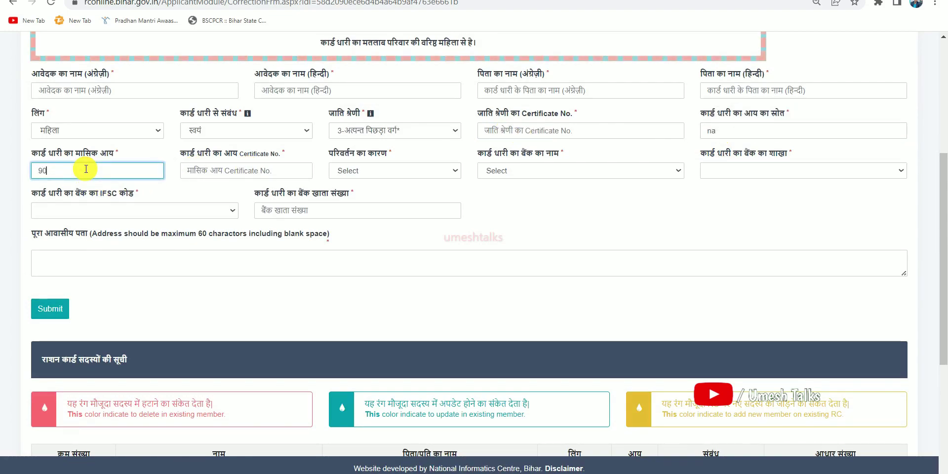
click(218, 172)
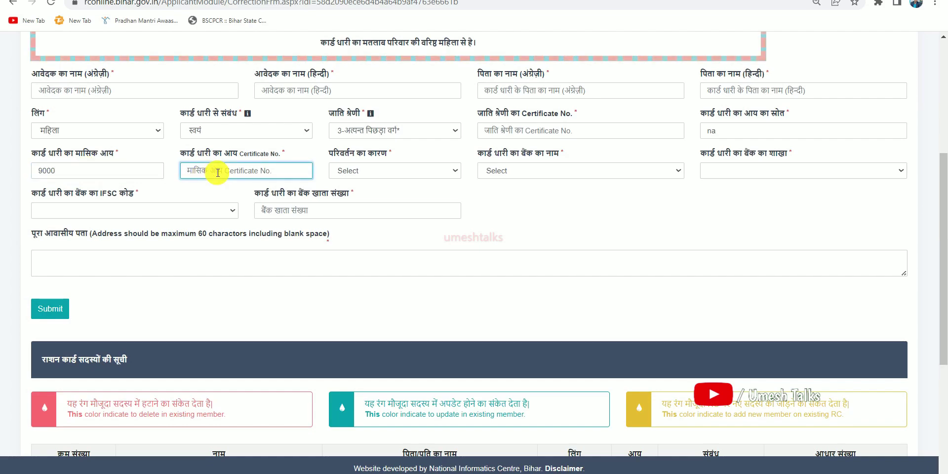
click(348, 171)
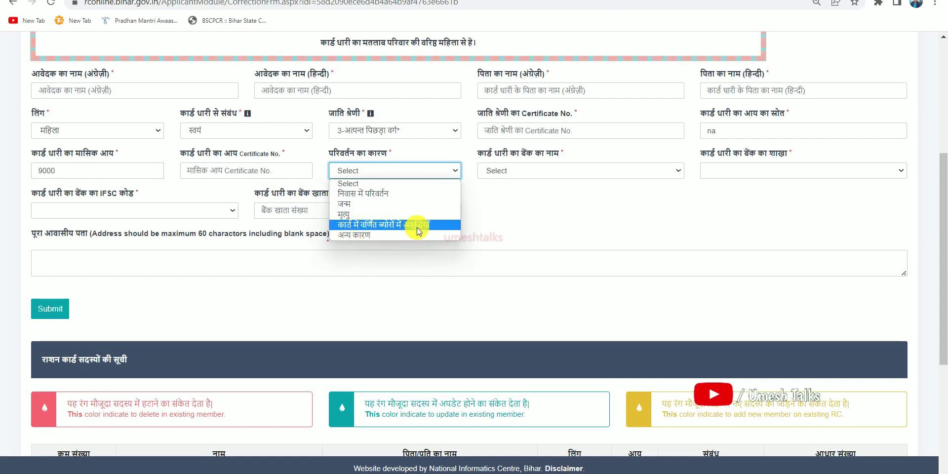
click(378, 225)
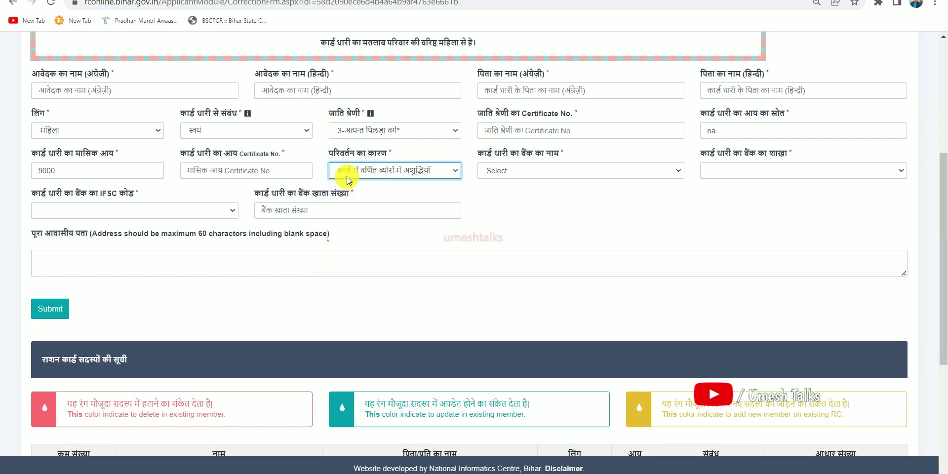
Set the card holder's bank to CENTRAL BANK OF INDIA, the branch to MUGALBIRAICHA and the IFSC code to CBIN0282880
click(499, 172)
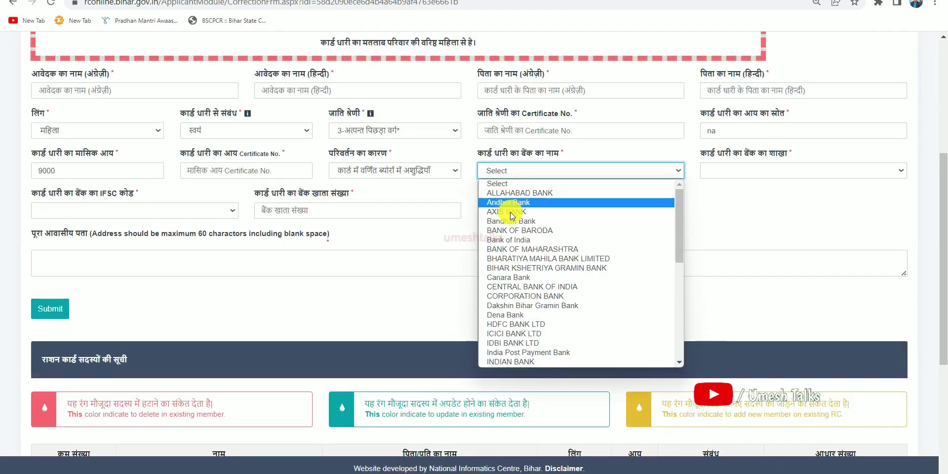
click(527, 286)
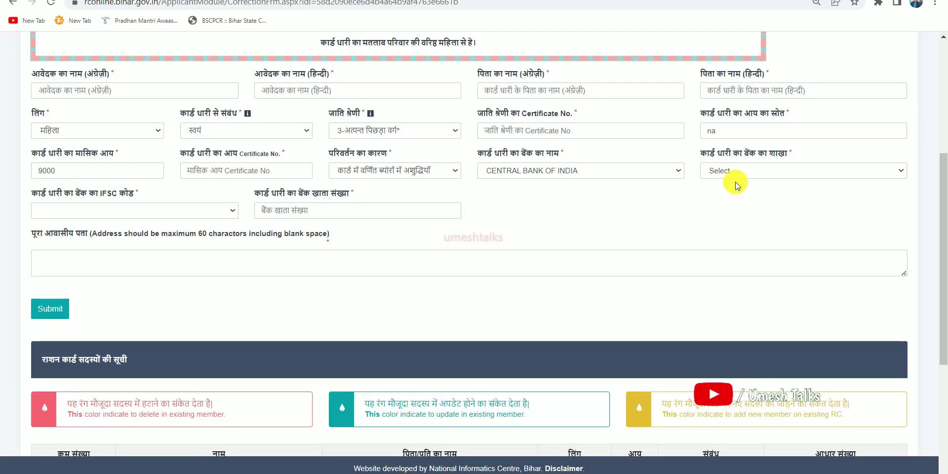
click(731, 174)
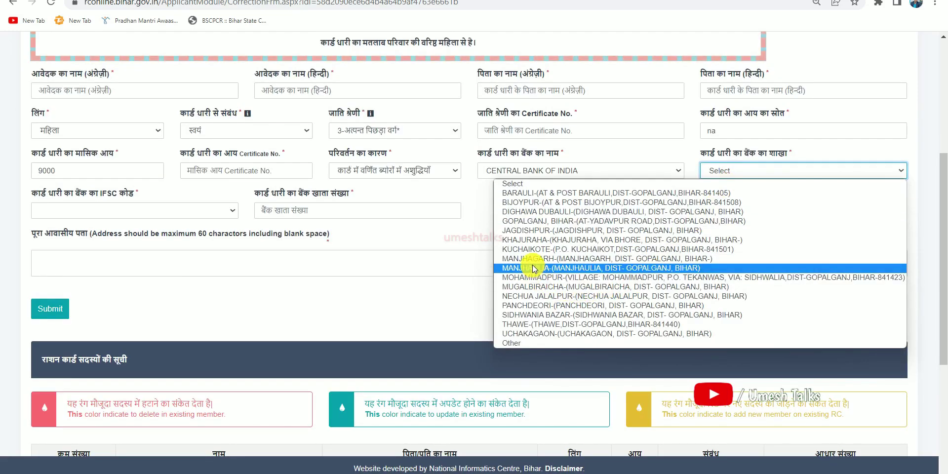
click(543, 287)
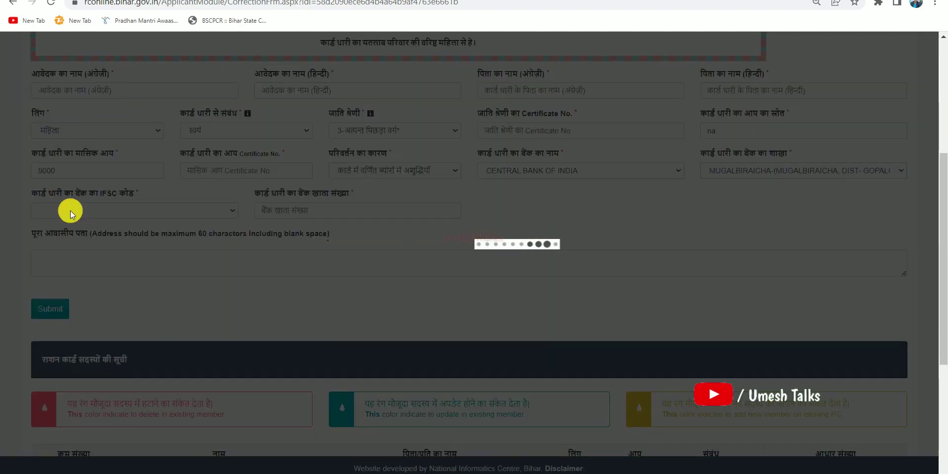
click(70, 210)
click(70, 233)
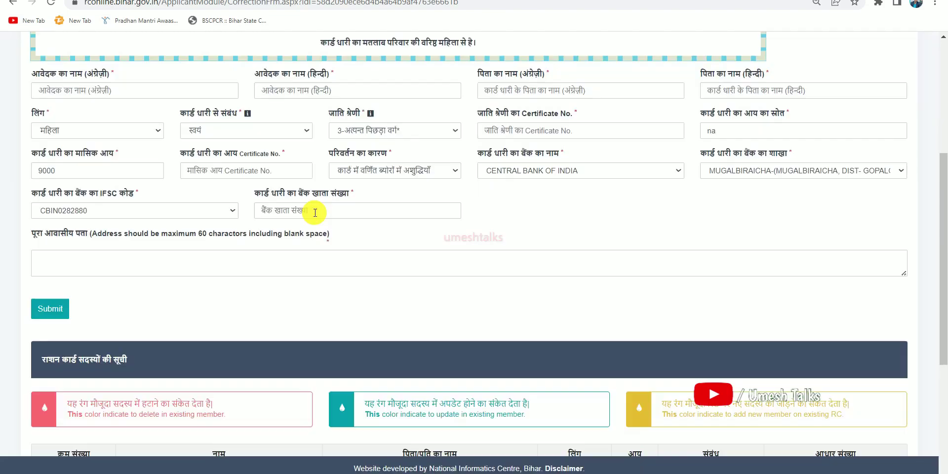
Complete the bank account number and full residential address, and submit the applicant's details
click(314, 212)
click(113, 261)
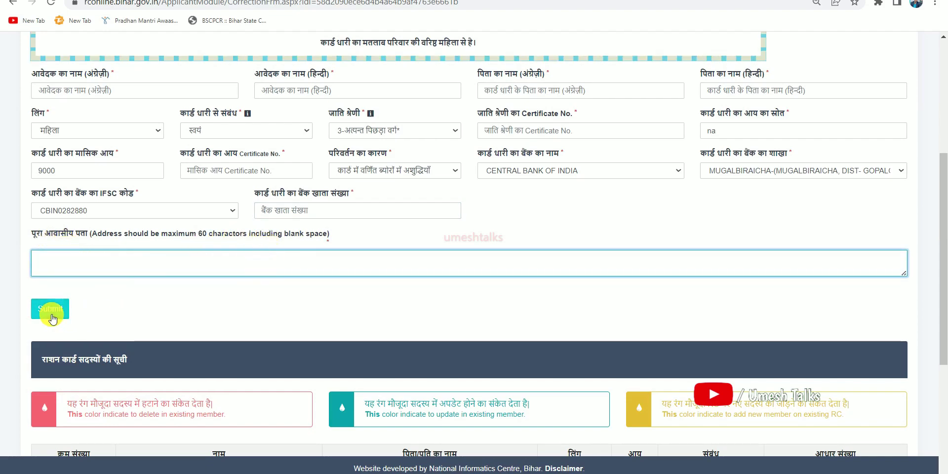
click(52, 311)
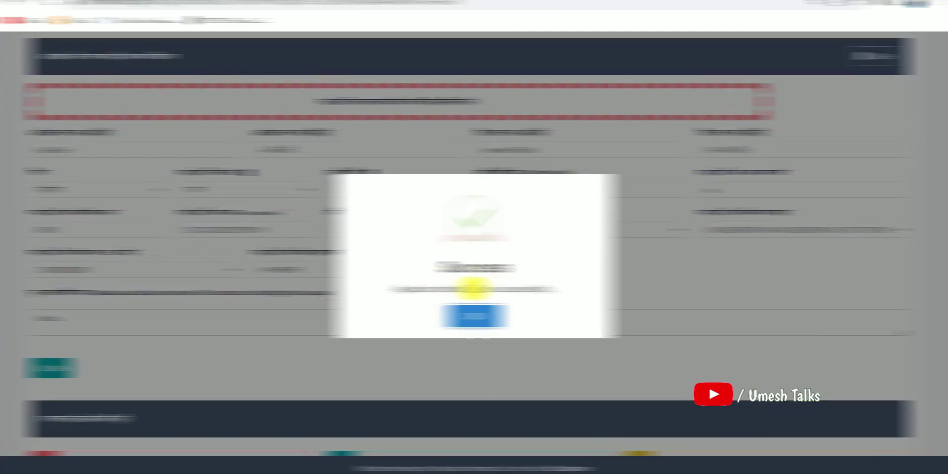
click(474, 316)
Open the first member in the ration card member list, the one with relationship SELF, for editing
scroll(524, 339, down, 5)
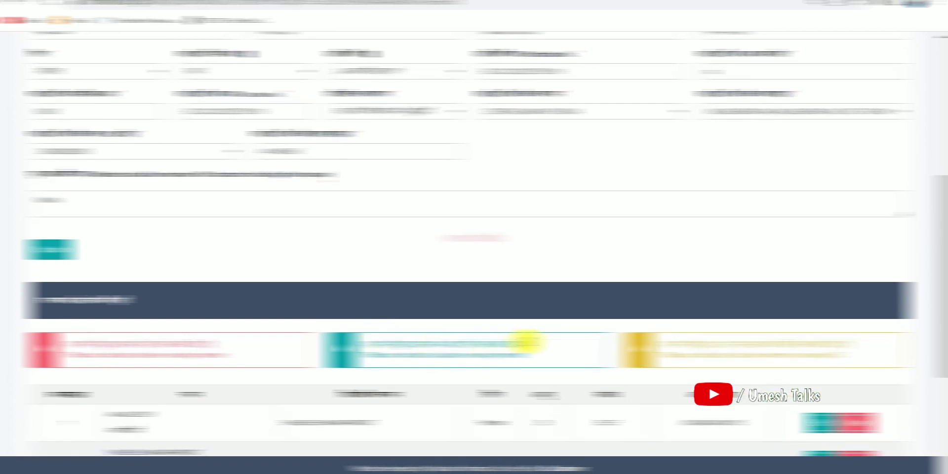
scroll(525, 341, down, 1)
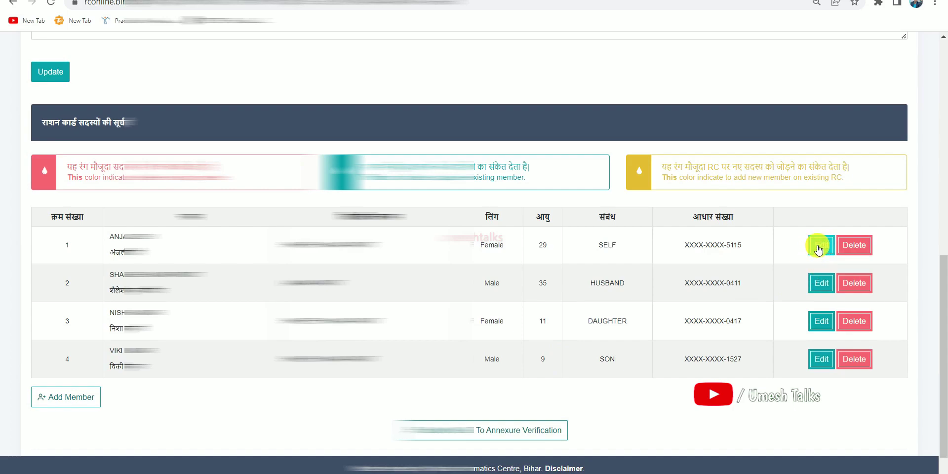
click(818, 247)
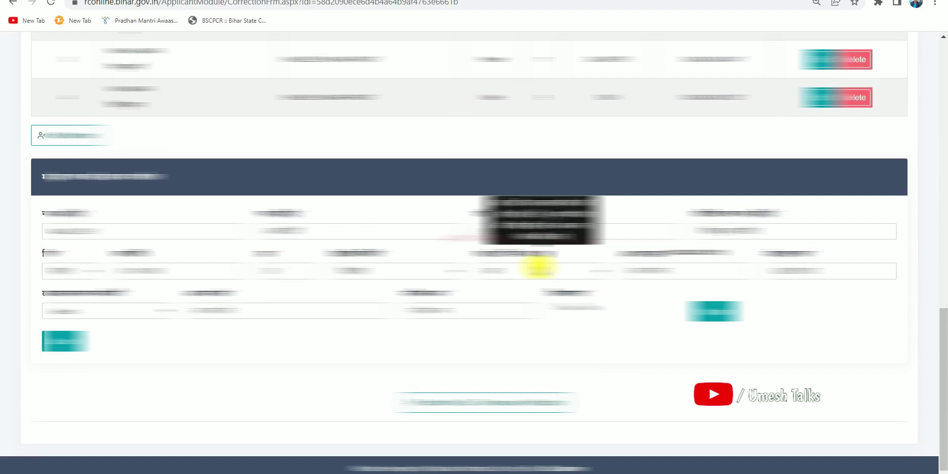
Go through the member edit form's fields, including name, gender, date of birth, occupation and source of income
click(65, 232)
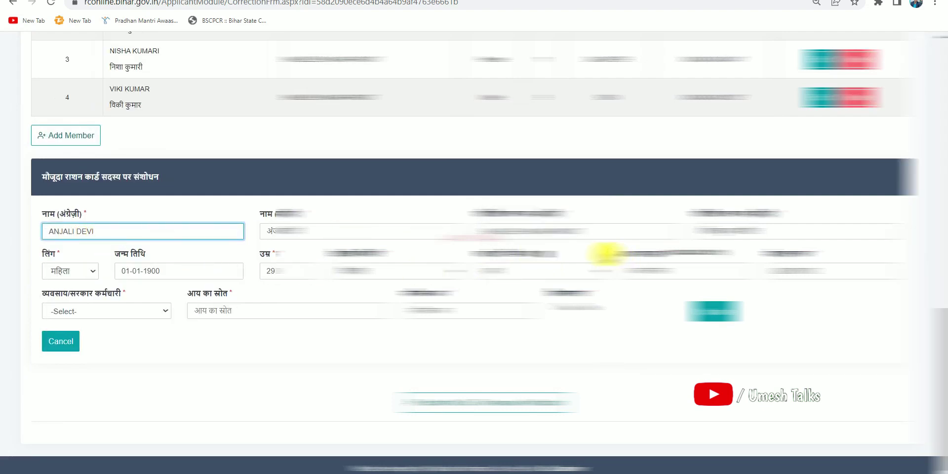
click(521, 231)
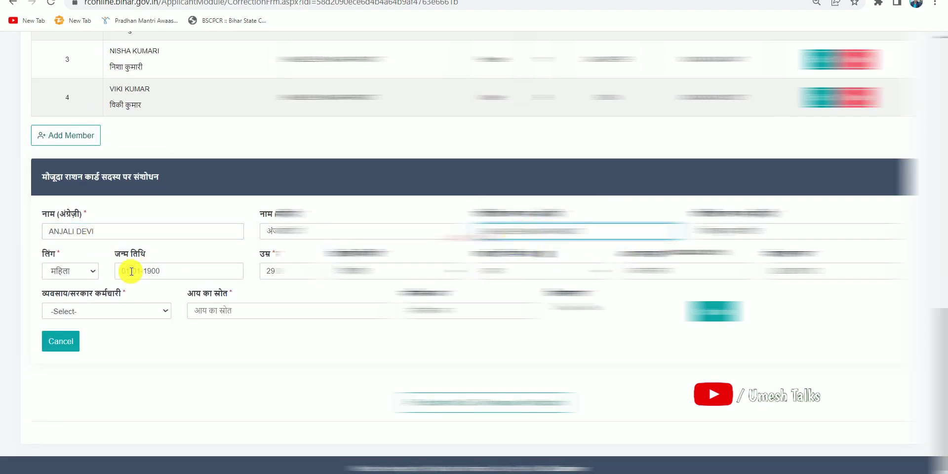
click(74, 273)
click(71, 271)
click(163, 270)
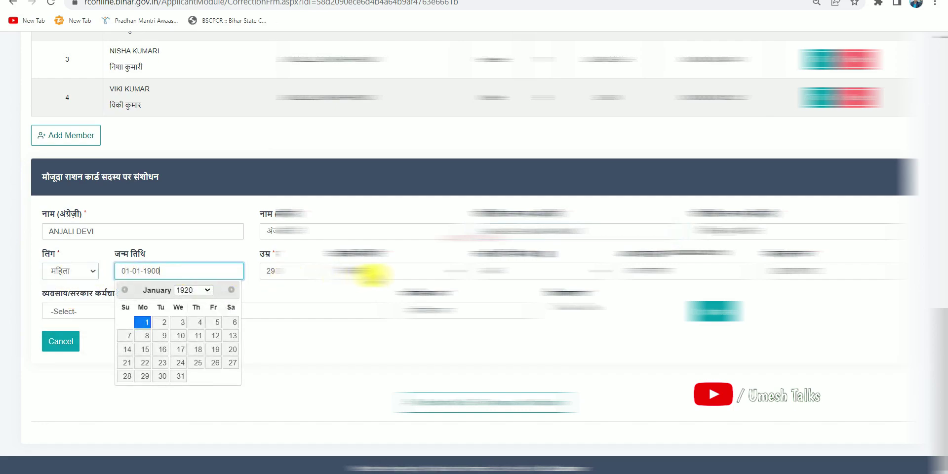
click(368, 271)
click(423, 252)
click(504, 271)
click(506, 271)
click(638, 273)
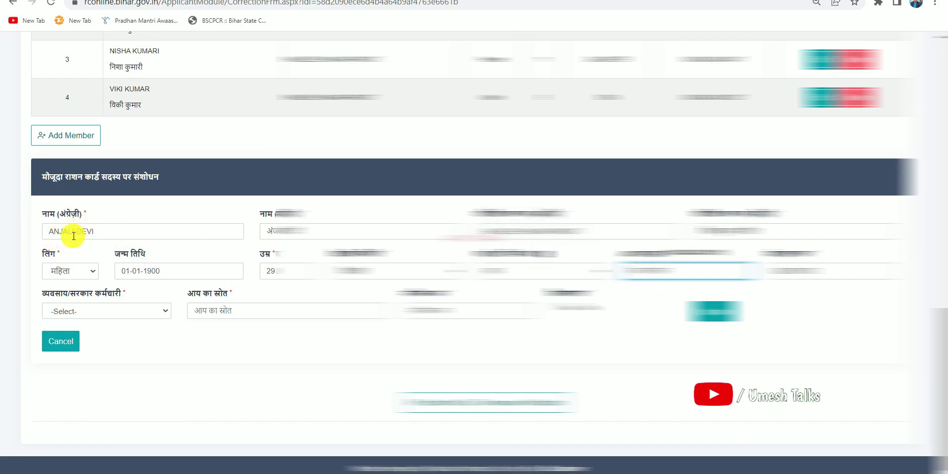
click(778, 271)
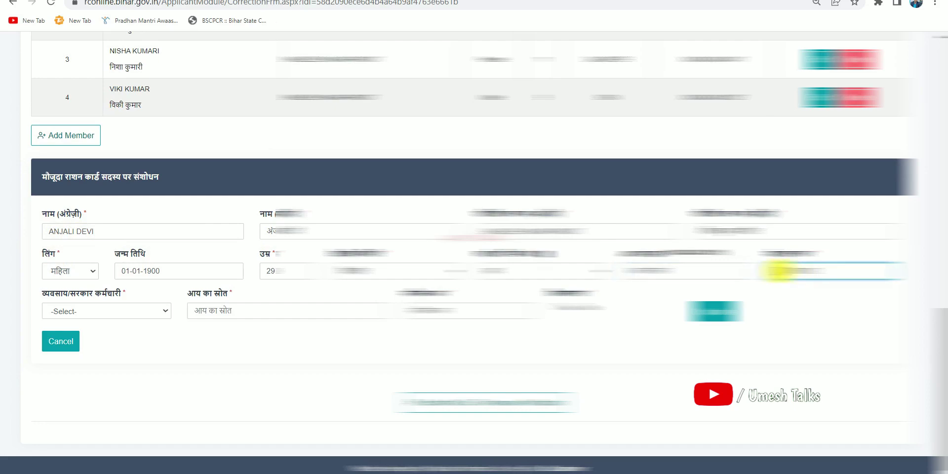
click(111, 312)
click(213, 331)
key(Tab)
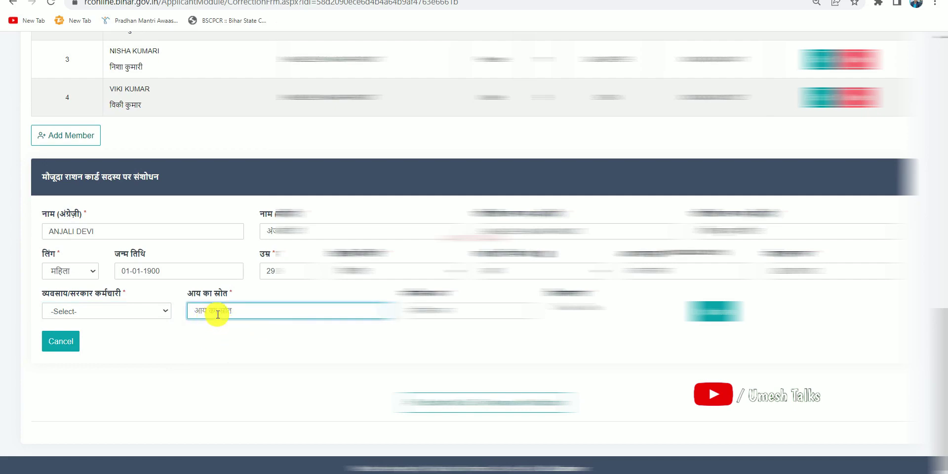
click(425, 312)
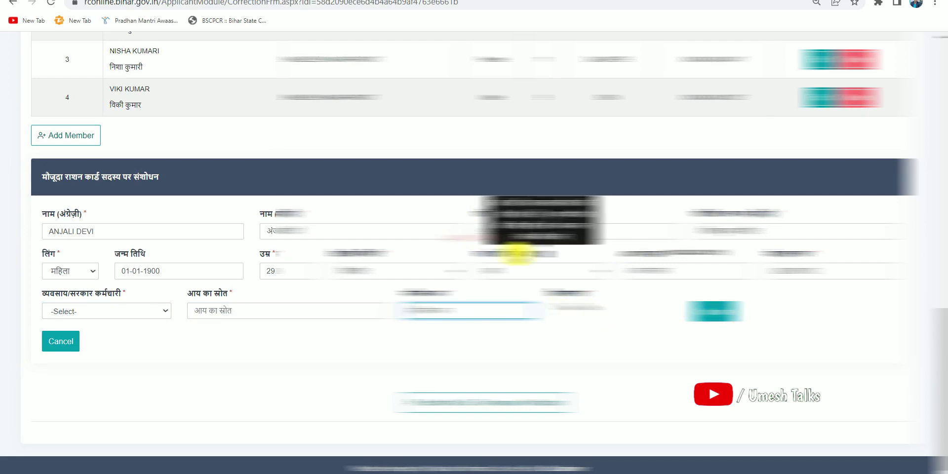
Submit the member's edit form and proceed to Annexure Verification
scroll(543, 287, up, 2)
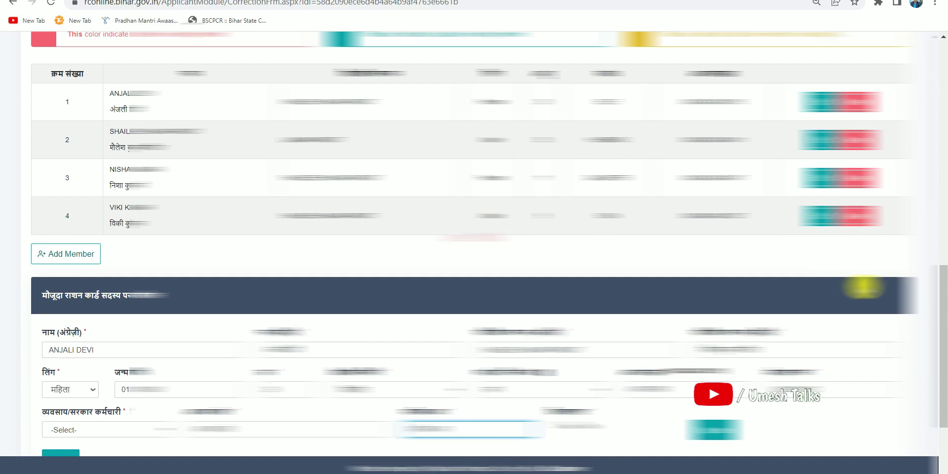
scroll(852, 286, down, 1)
scroll(852, 286, down, 3)
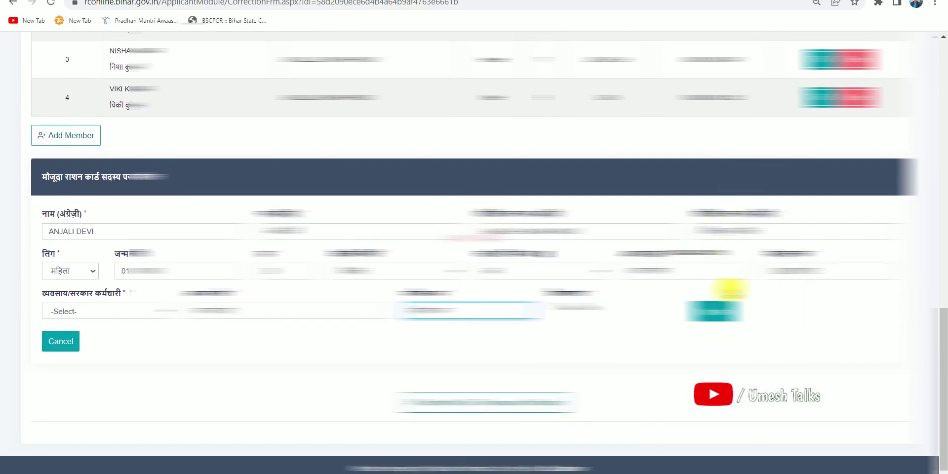
click(715, 312)
click(518, 405)
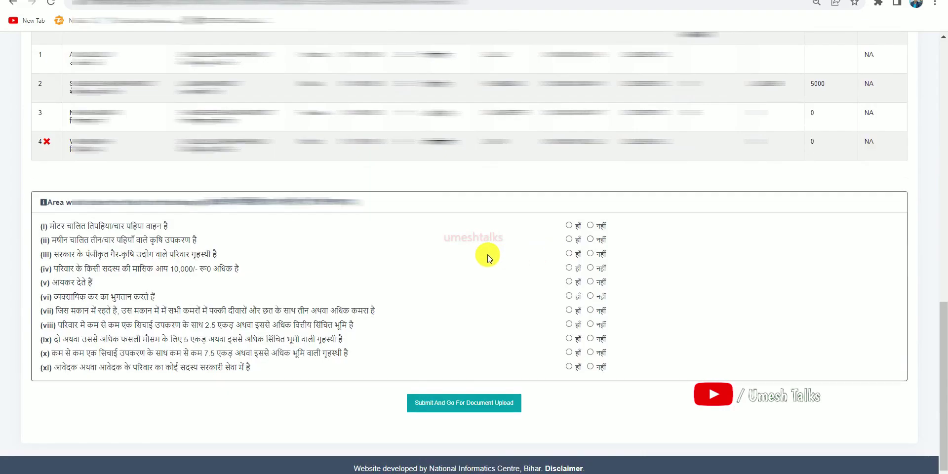
Answer नहीं to all eleven household questions (i) to (xi) and submit them to reach document upload
click(590, 224)
click(590, 239)
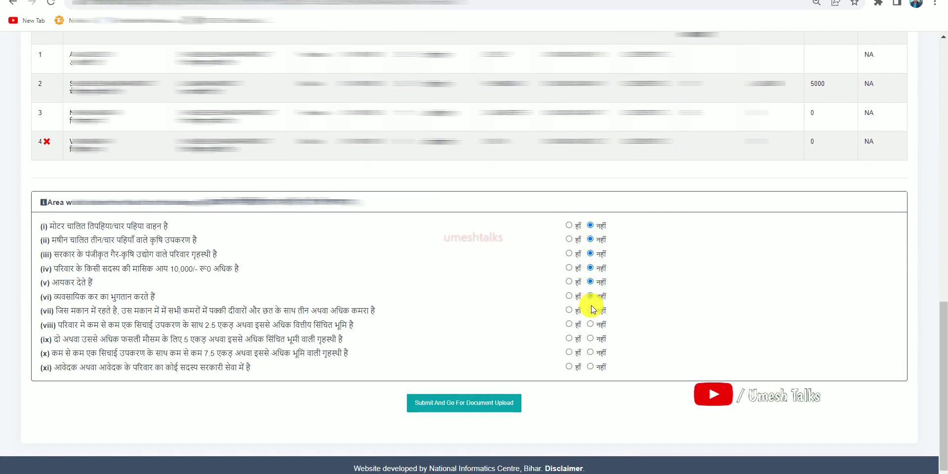
click(590, 338)
click(590, 352)
click(590, 366)
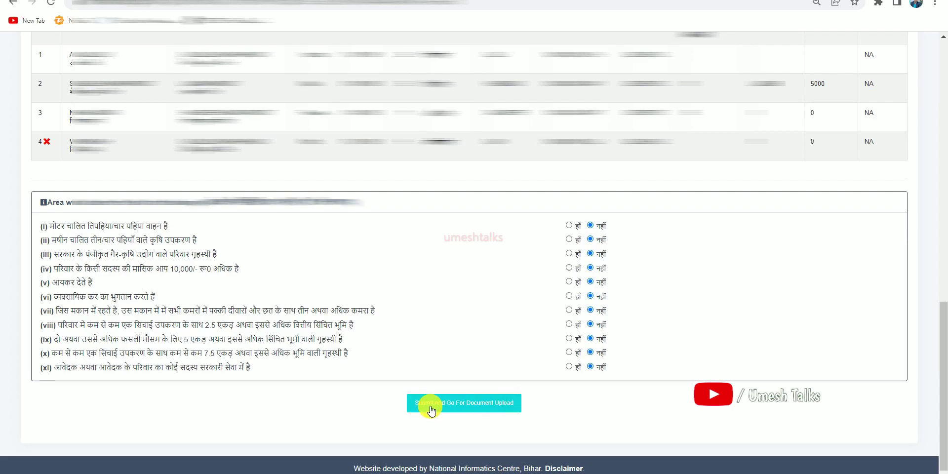
click(501, 408)
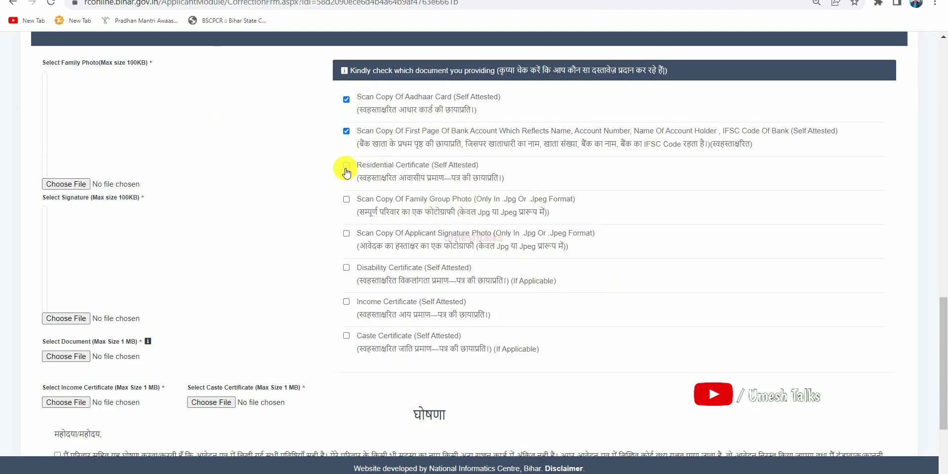
Mark the Aadhaar, bank account page, residential certificate, family photo, signature, income certificate and caste certificate as documents being provided
click(347, 200)
click(346, 233)
click(346, 301)
click(346, 336)
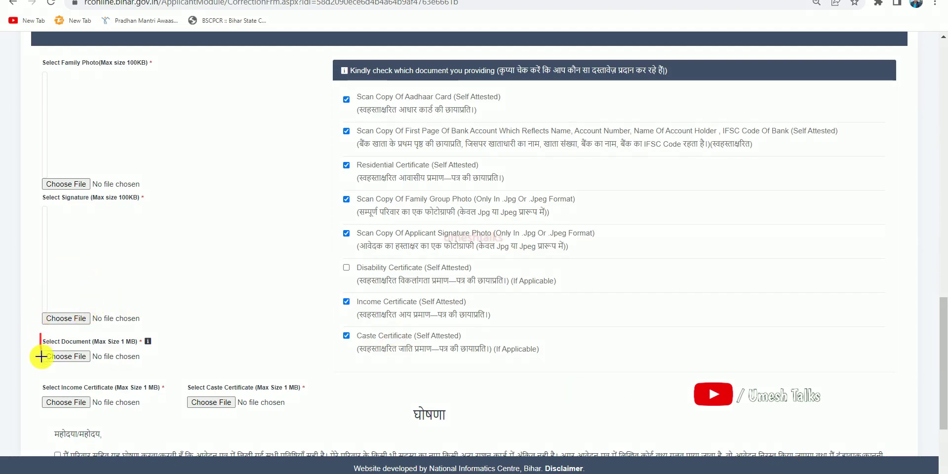
mouse_move(41, 338)
mouse_down()
mouse_move(139, 332)
mouse_move(79, 362)
mouse_move(53, 363)
mouse_up()
drag(618, 230, 616, 315)
mouse_move(618, 224)
mouse_down()
mouse_move(749, 371)
mouse_move(612, 284)
mouse_up()
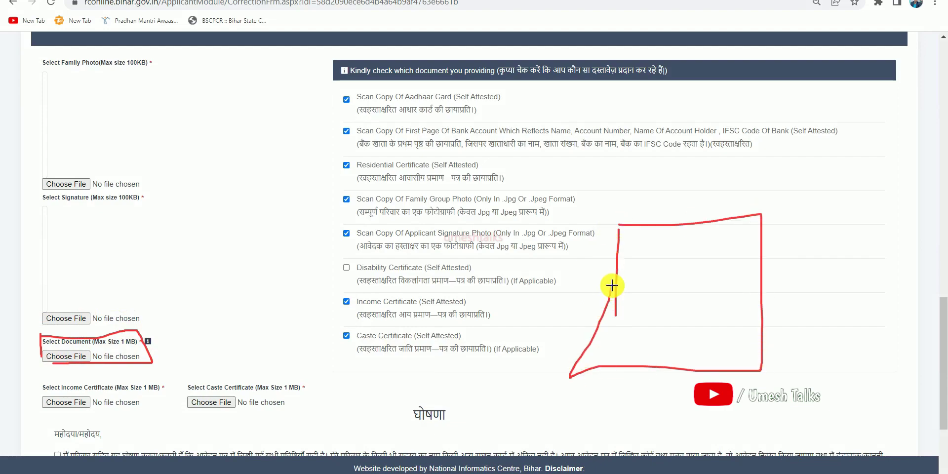
drag(635, 245, 675, 237)
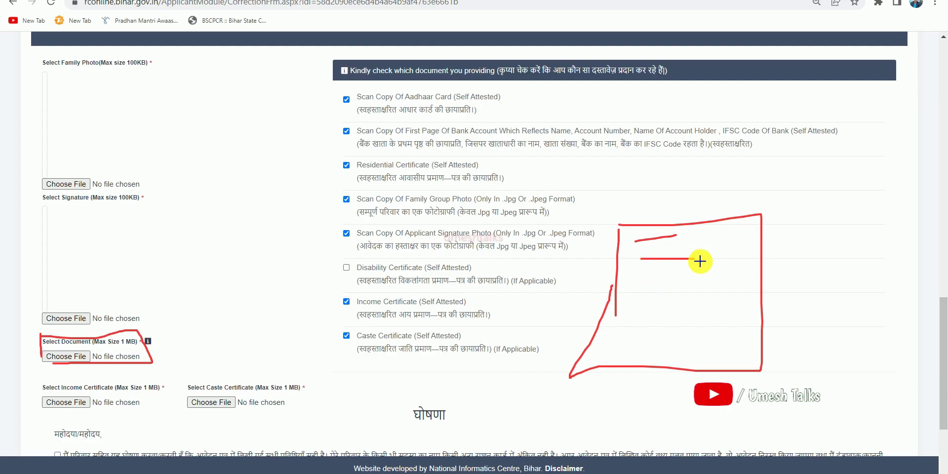
drag(692, 255, 693, 264)
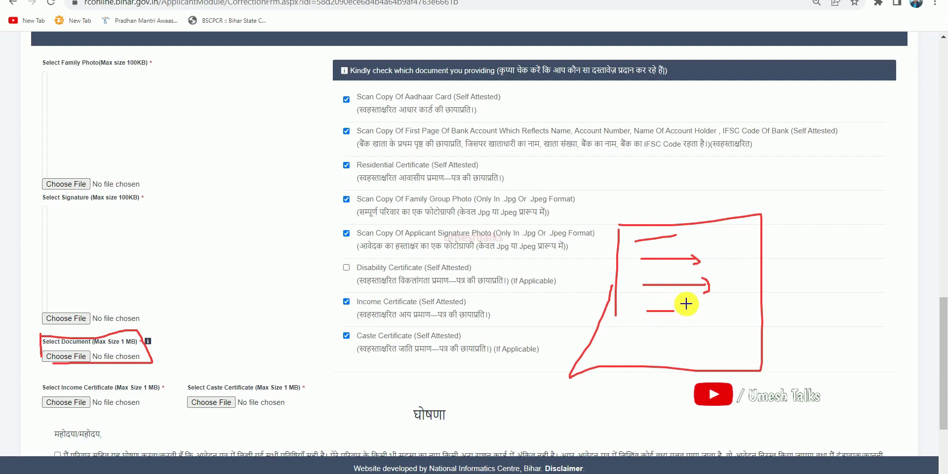
drag(693, 317, 690, 317)
drag(645, 346, 672, 347)
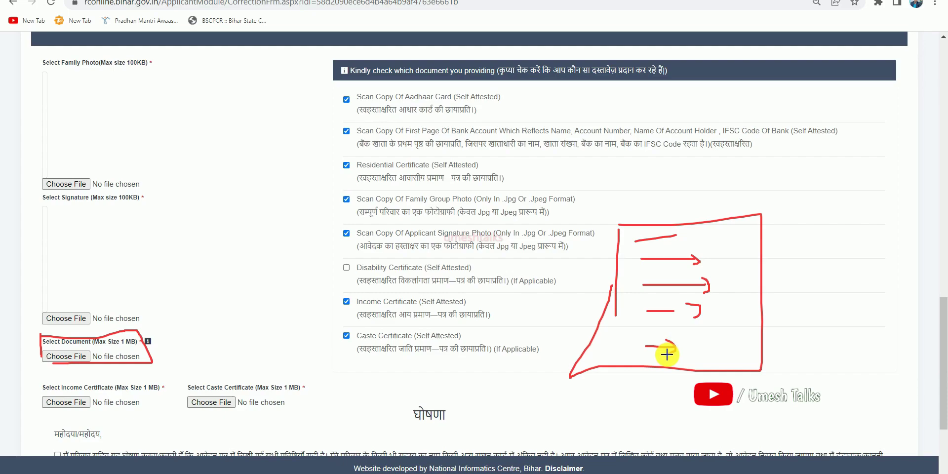
mouse_move(698, 364)
mouse_down()
mouse_move(692, 330)
mouse_move(704, 347)
mouse_up()
click(724, 345)
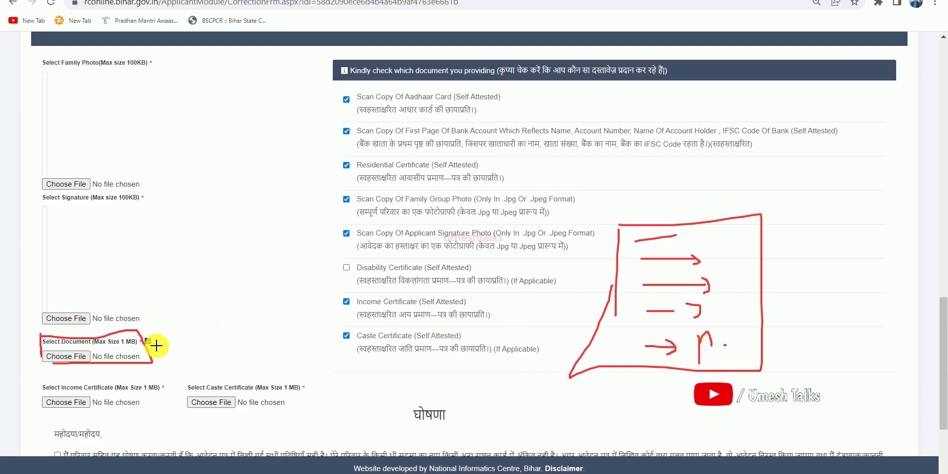
drag(129, 321, 177, 276)
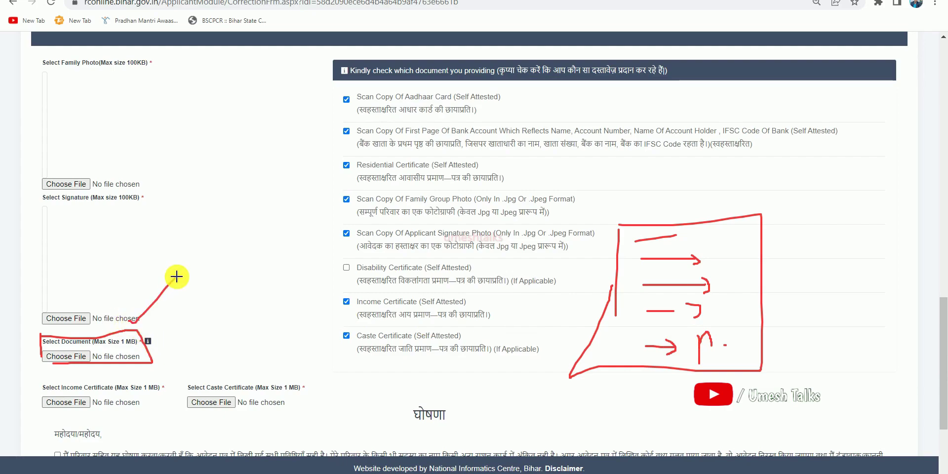
drag(149, 184, 238, 146)
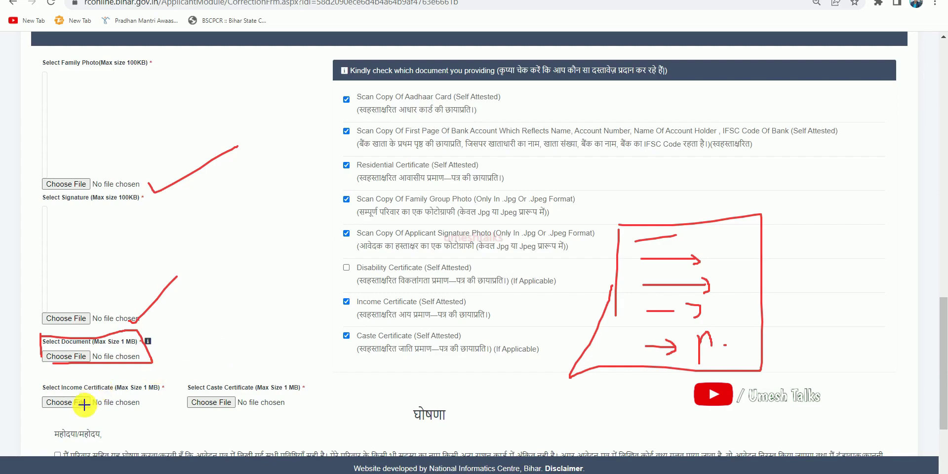
drag(92, 406, 164, 378)
drag(246, 415, 348, 384)
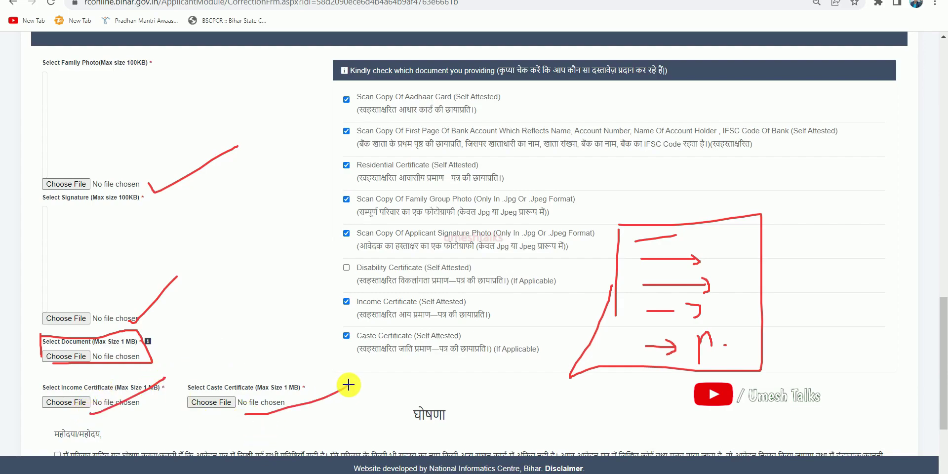
key(Escape)
Go to the page for tracking the application status from the ration card correction form
scroll(57, 347, down, 2)
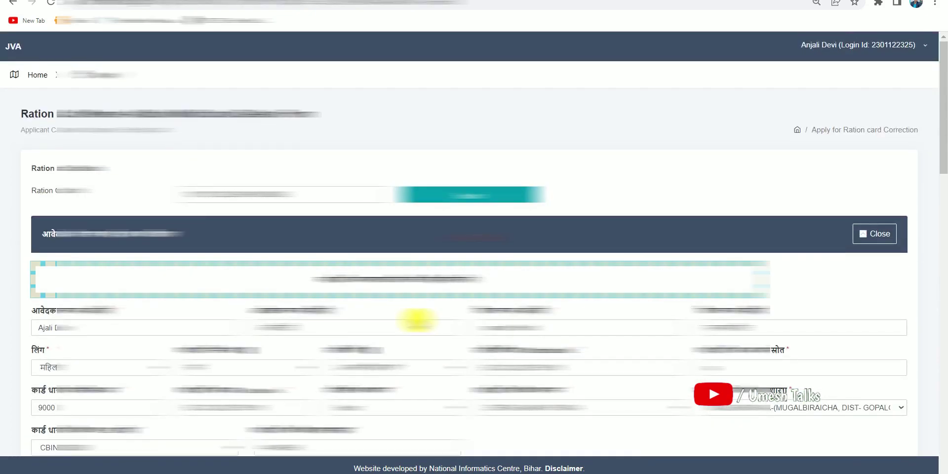
click(102, 74)
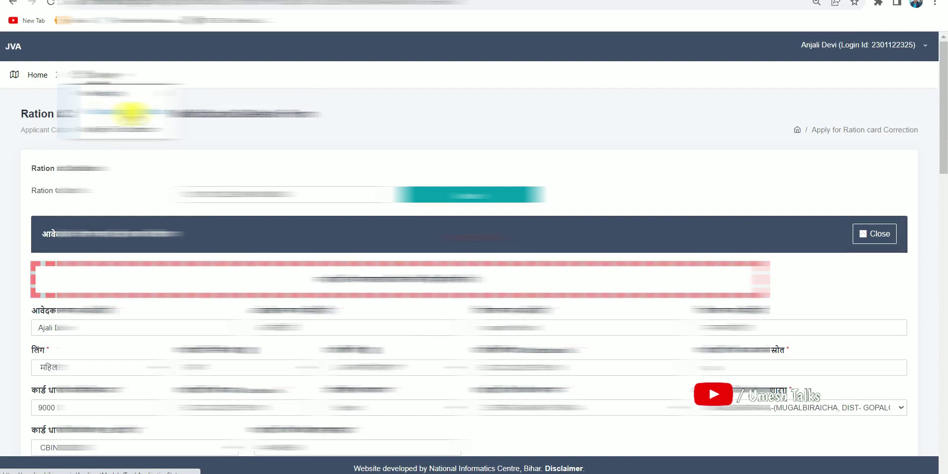